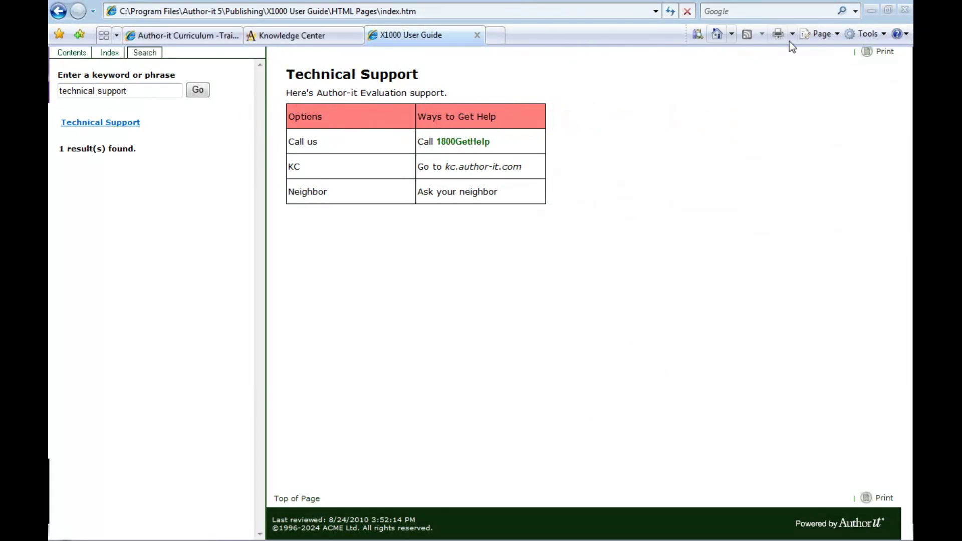
- Close the Publishing Complete summary and select the Technical Support title in the editor
click(870, 11)
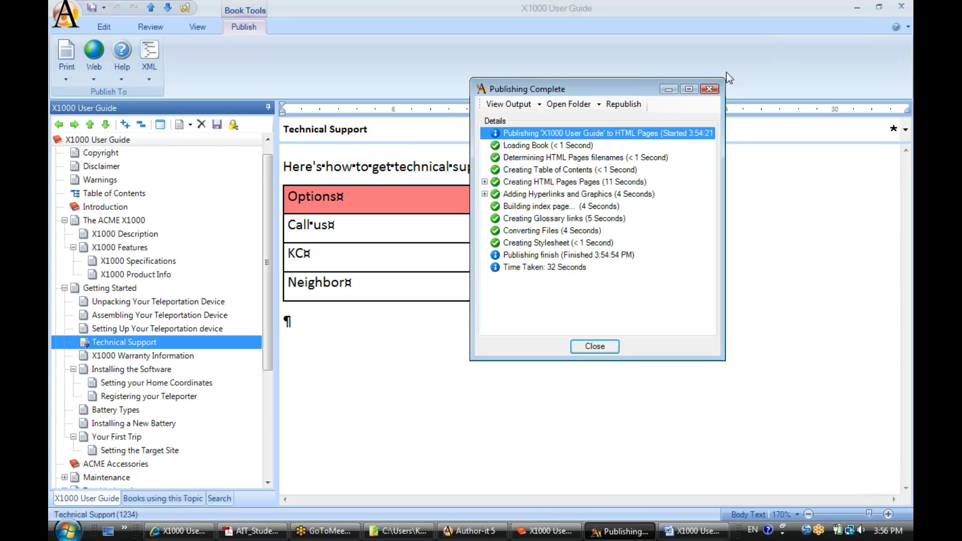
click(709, 90)
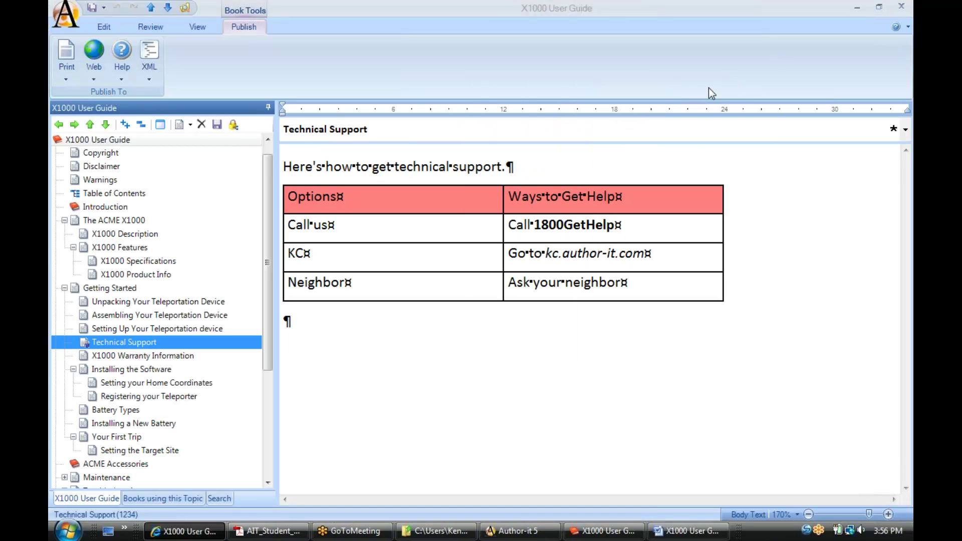
click(401, 129)
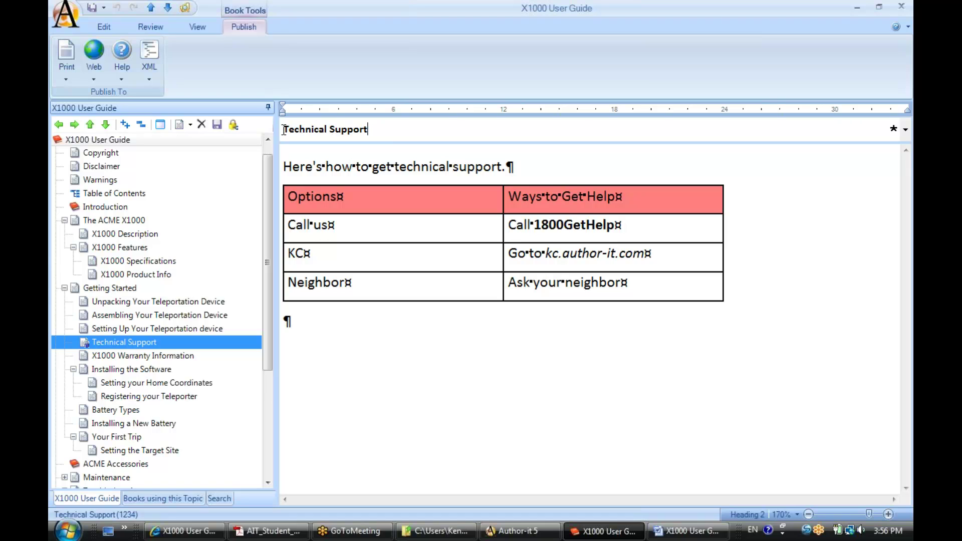
drag(283, 129, 383, 130)
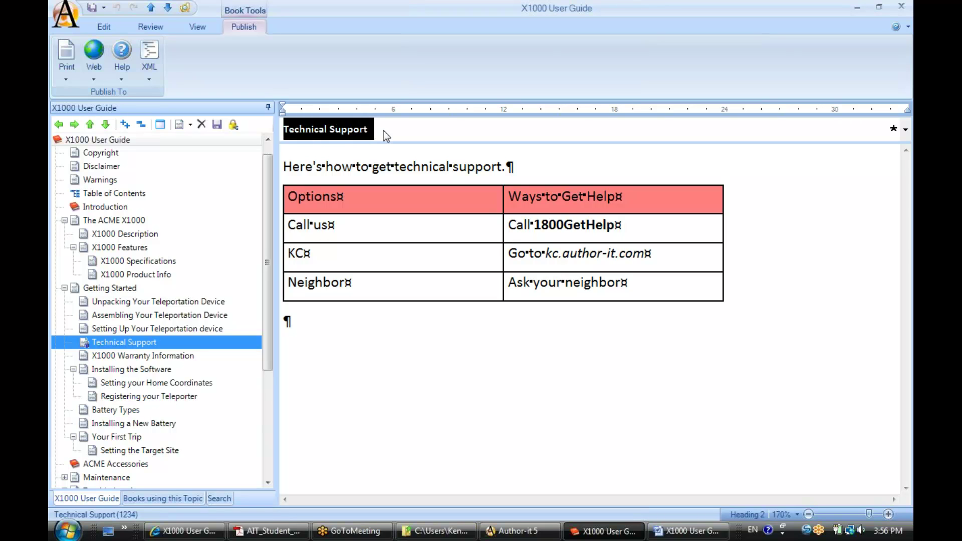
click(383, 131)
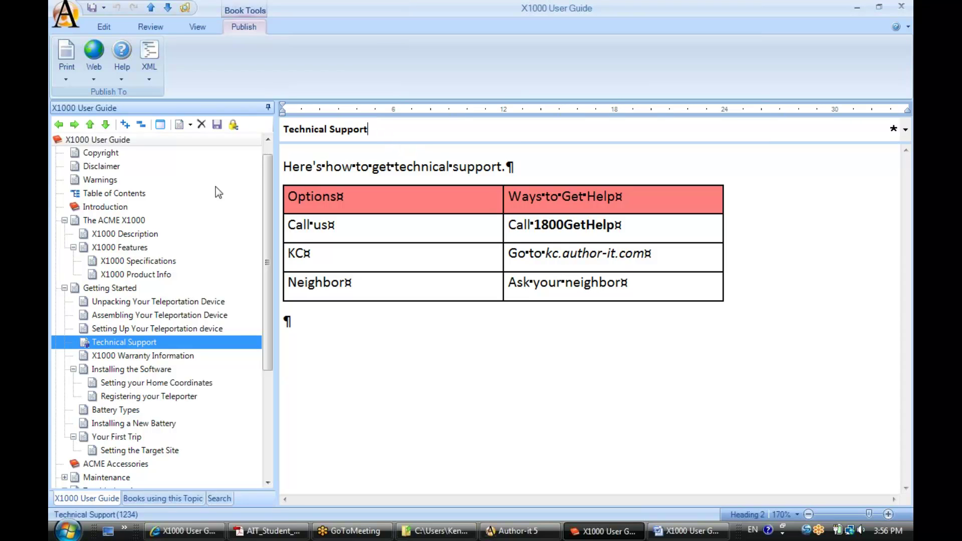
- Open the Technical Support topic's properties from the book tree and move the window aside
right_click(162, 343)
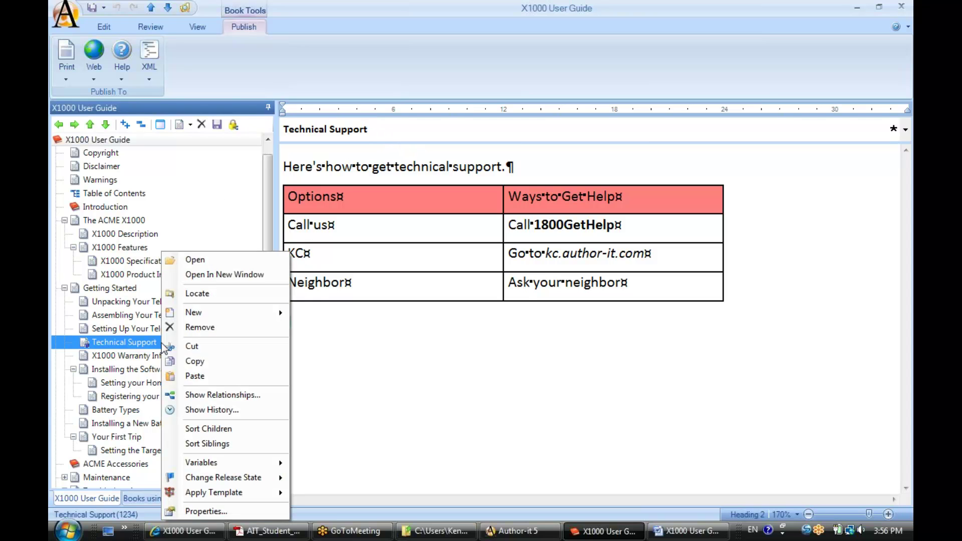
click(203, 512)
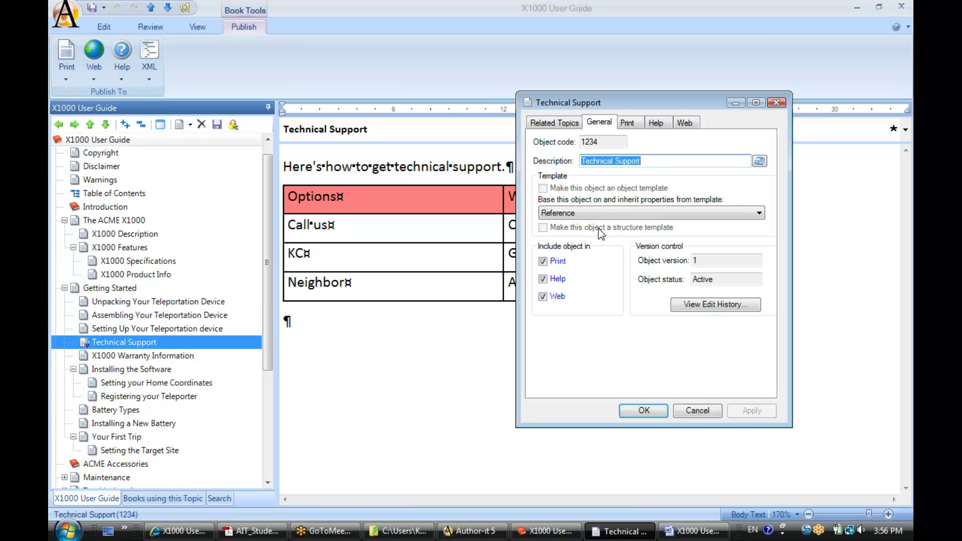
drag(637, 102, 744, 131)
click(711, 158)
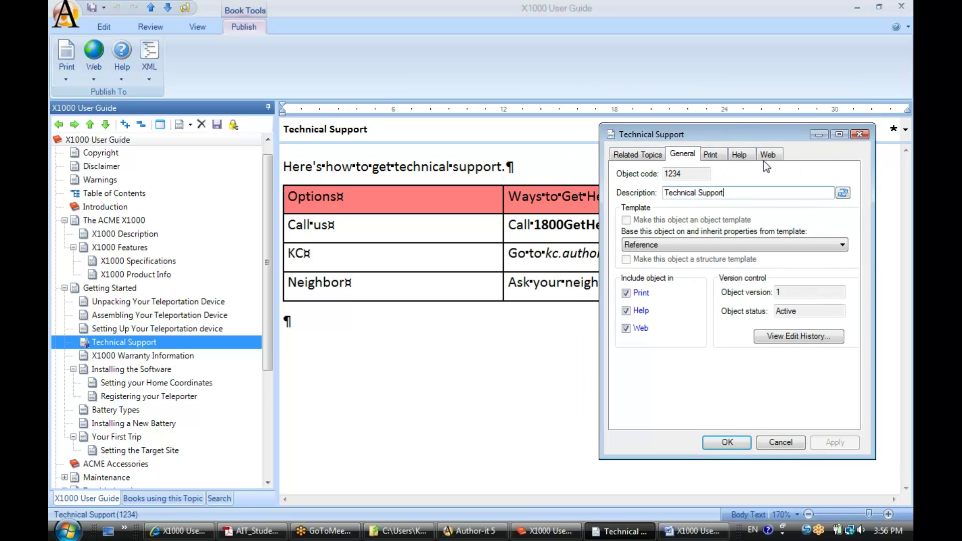
- Review the Print, Help and Web headings, then return to General
click(711, 155)
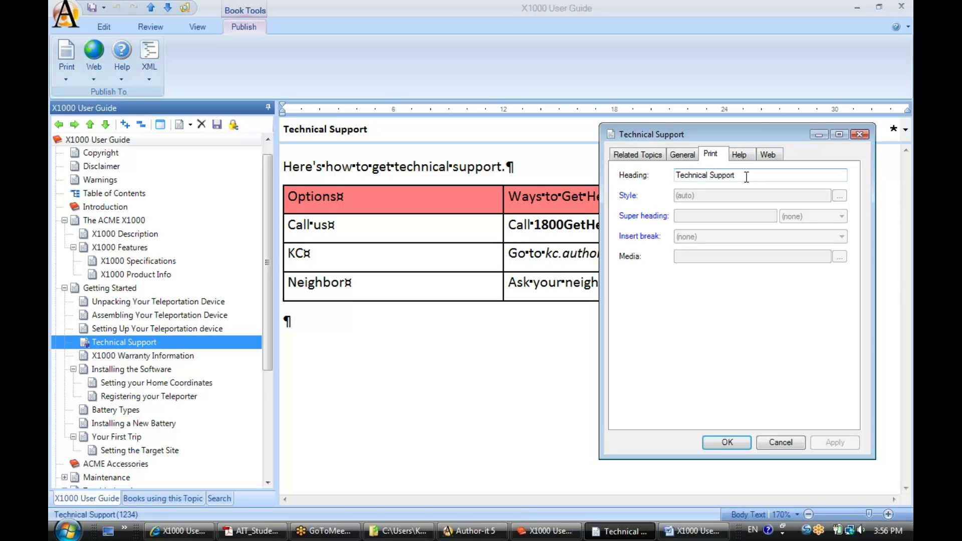
drag(736, 175, 664, 182)
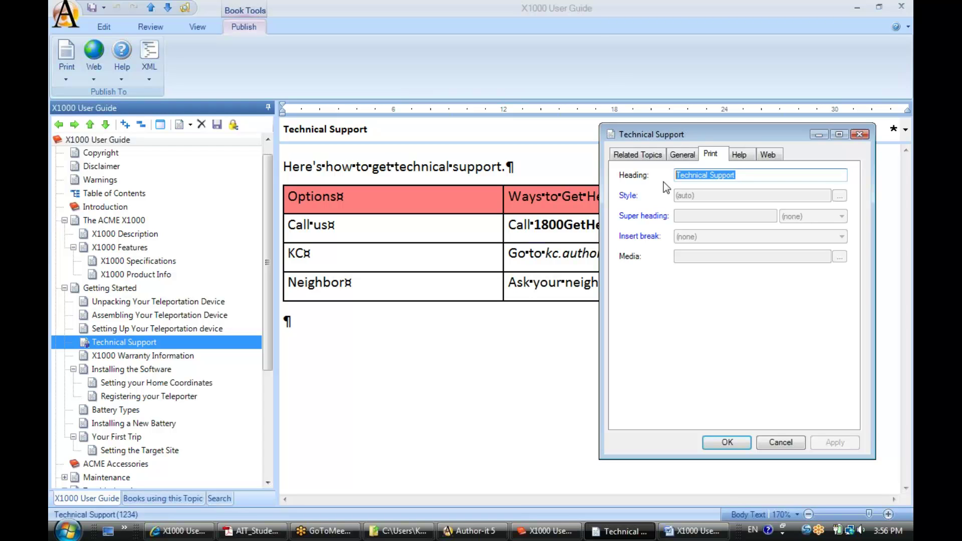
click(742, 177)
click(740, 156)
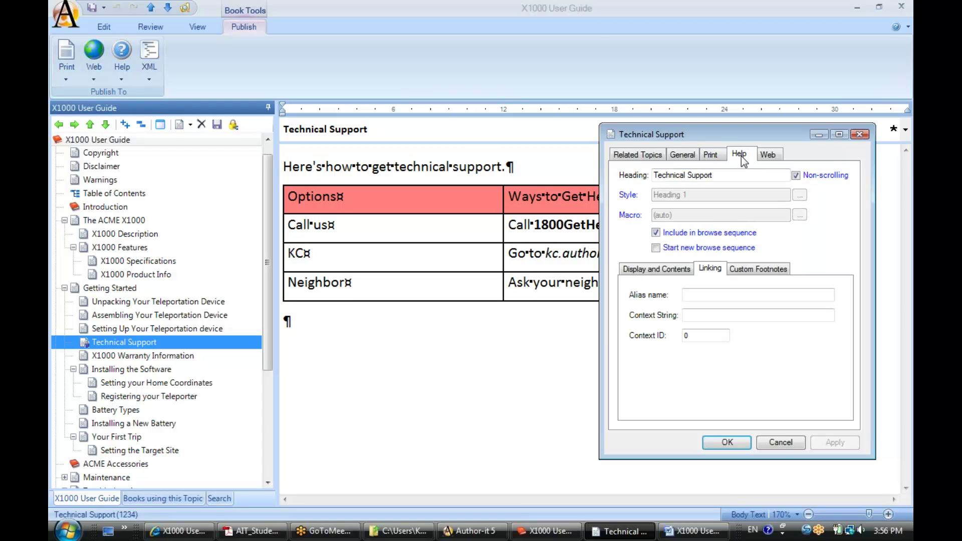
click(769, 155)
click(683, 156)
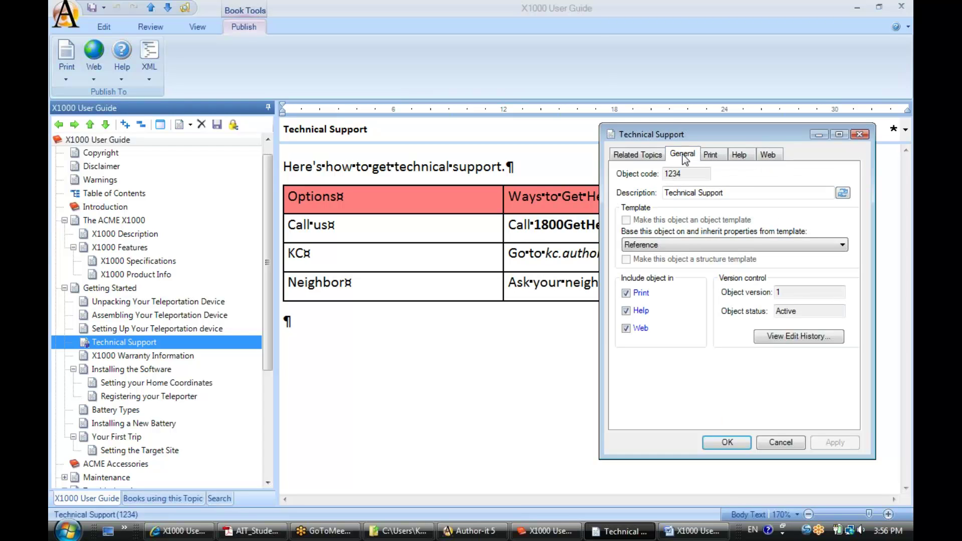
- Prefix the description with 'X1000-', check the Print, Help and Web headings, and apply
click(664, 193)
text(X1000-)
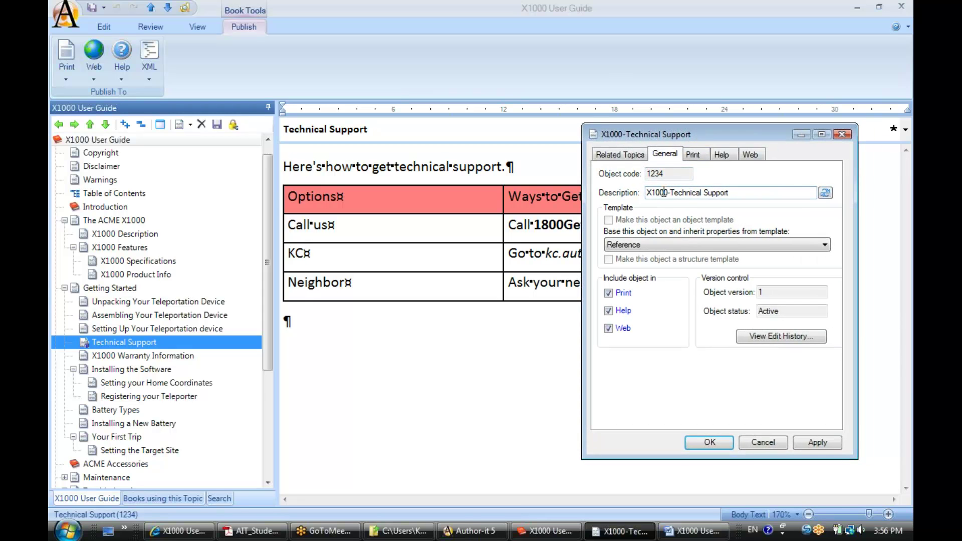
click(694, 156)
click(722, 156)
click(750, 155)
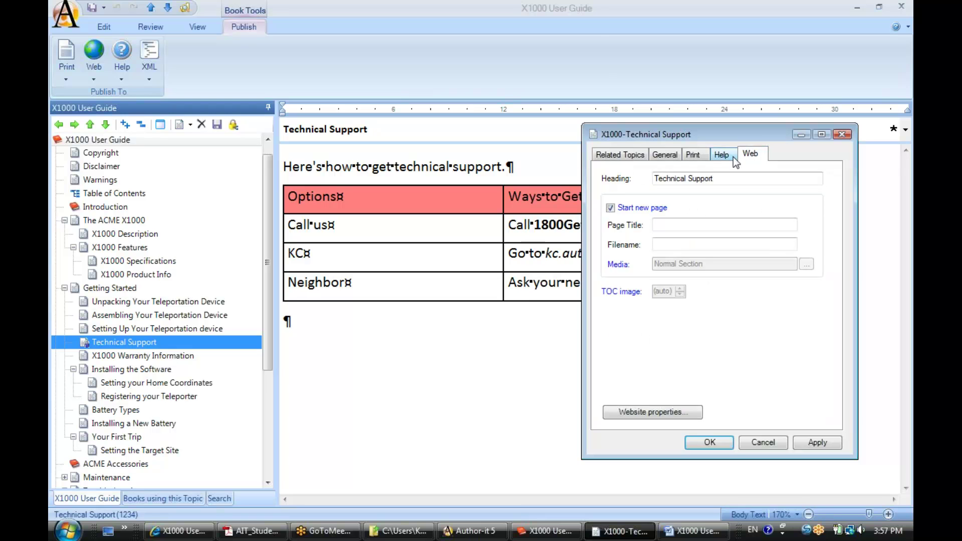
click(665, 154)
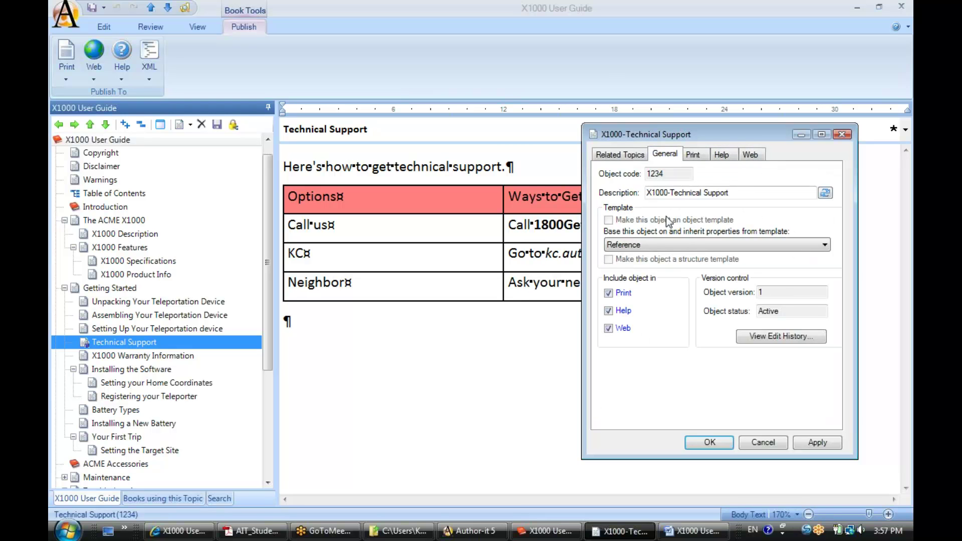
click(811, 443)
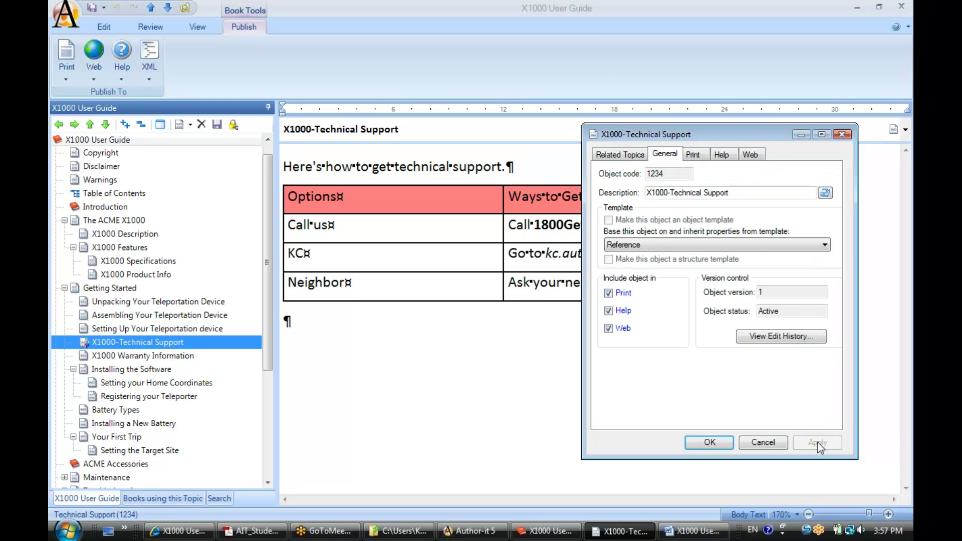
drag(736, 134, 764, 127)
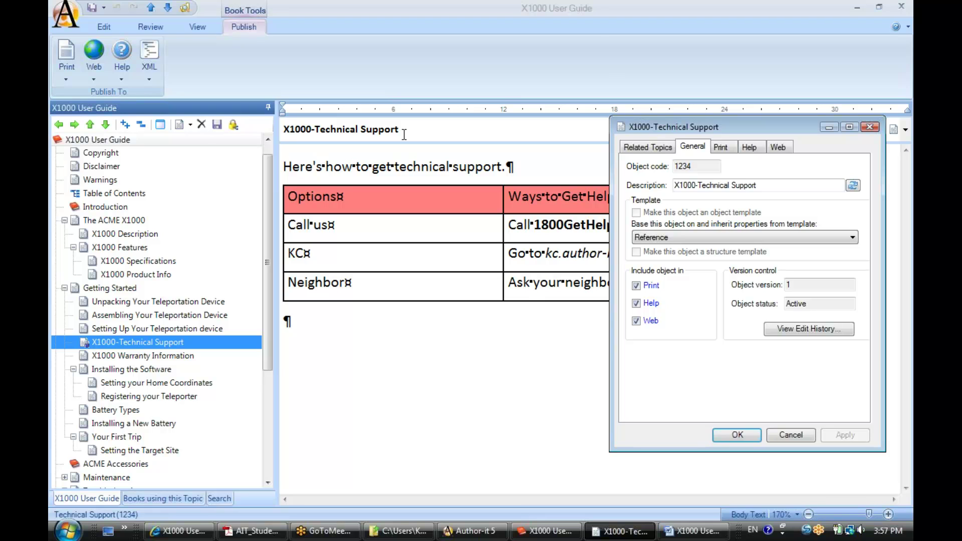
- Check the current Print, Help and Web headings before syncing
drag(741, 127, 567, 134)
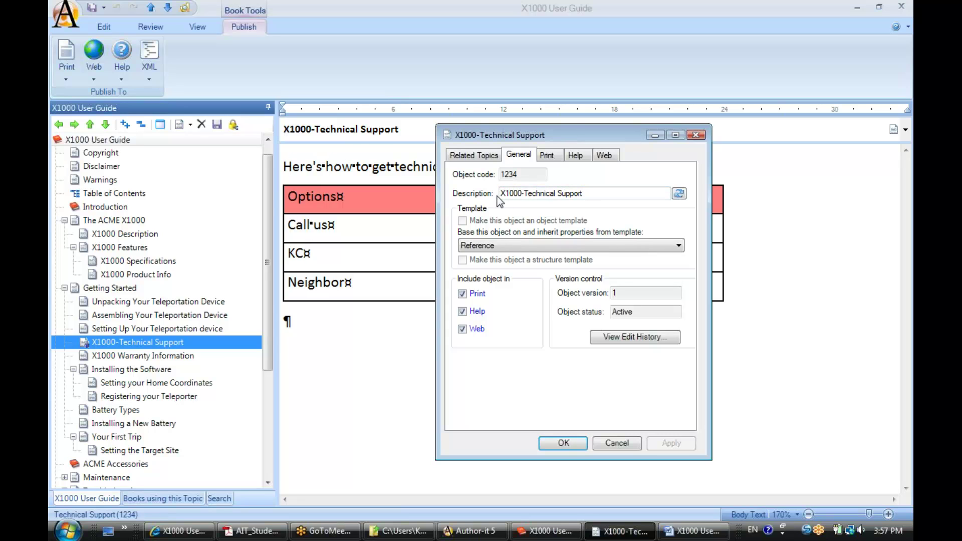
click(550, 158)
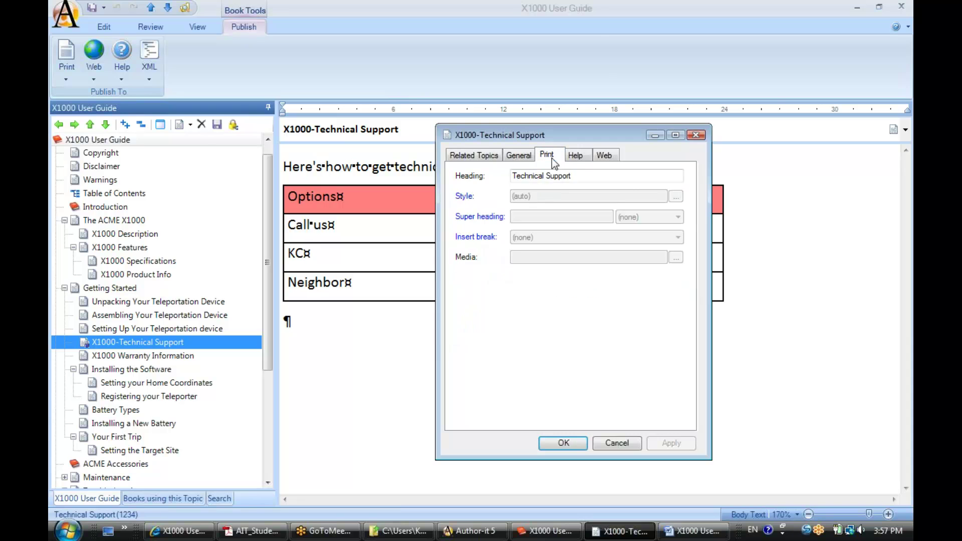
click(581, 158)
click(604, 157)
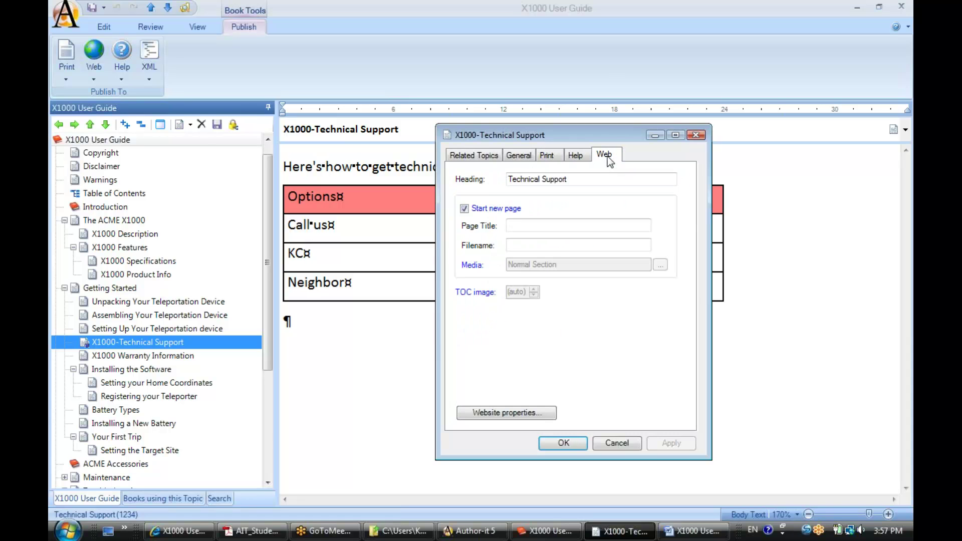
click(524, 157)
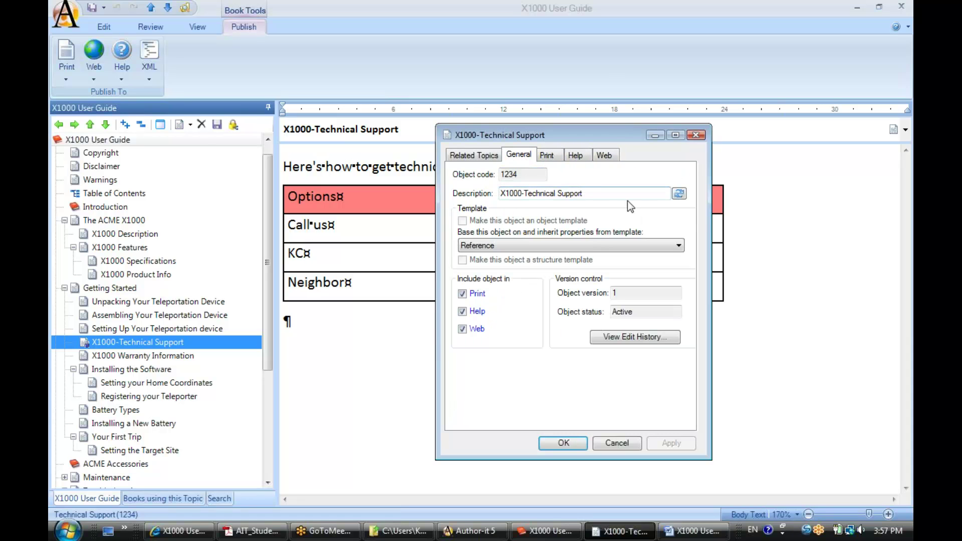
- Sync the output headings to 'X1000-Technical Support' and verify each output tab
click(679, 195)
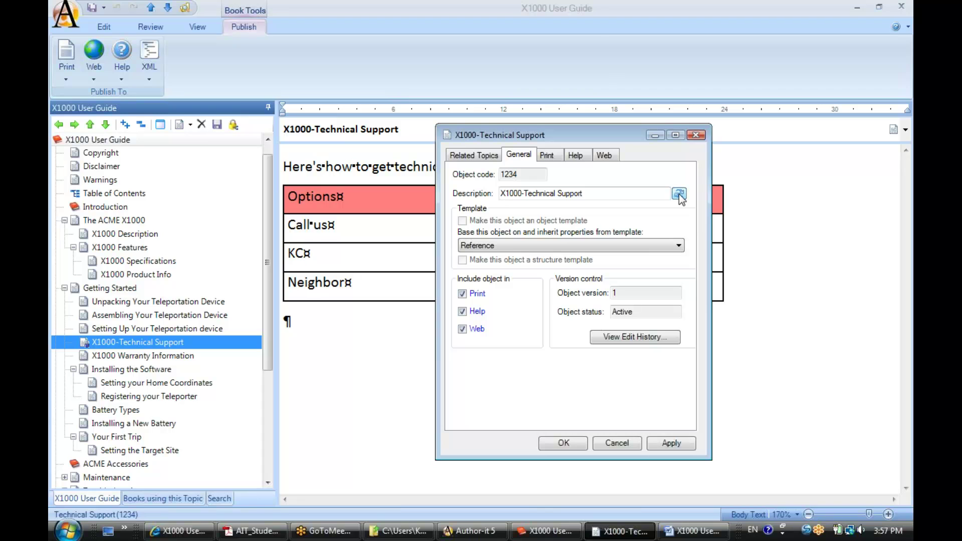
click(550, 156)
click(575, 157)
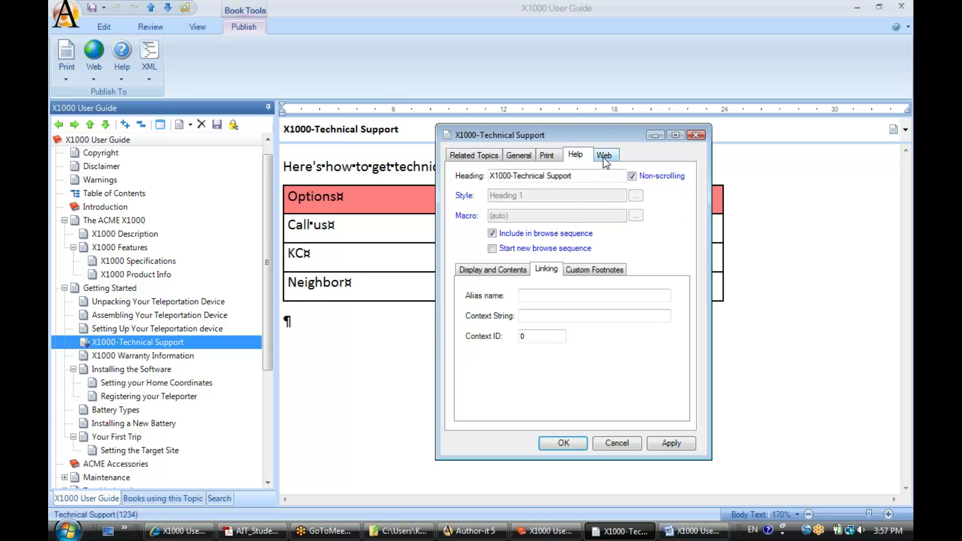
click(605, 156)
click(519, 155)
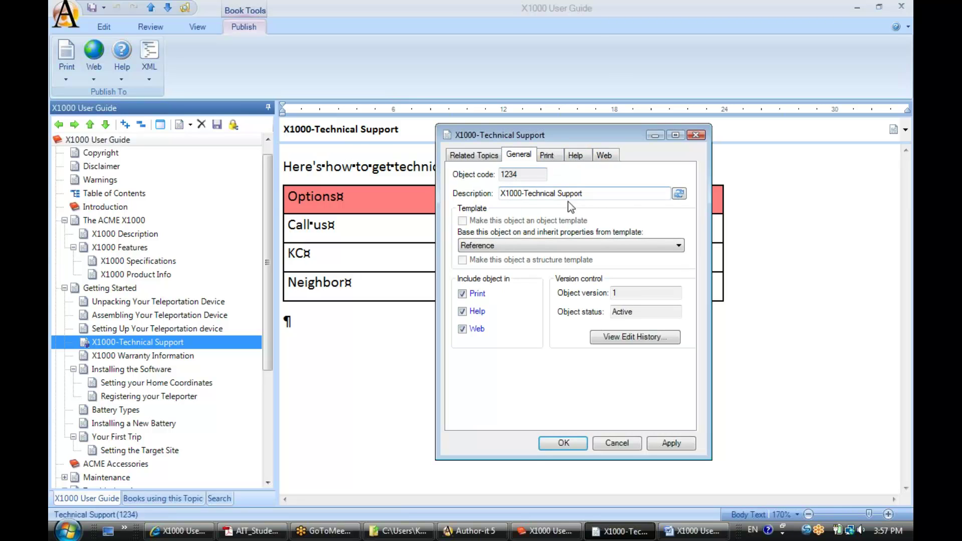
- Remove 'X1000-' from the description, resync, and recheck the Print, Help and Web headings
drag(524, 193, 484, 203)
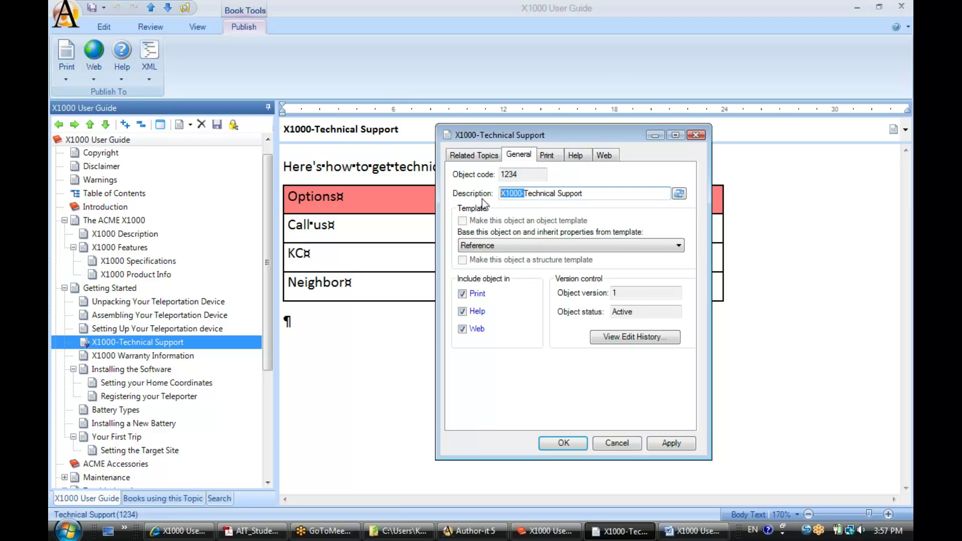
key(Delete)
click(679, 193)
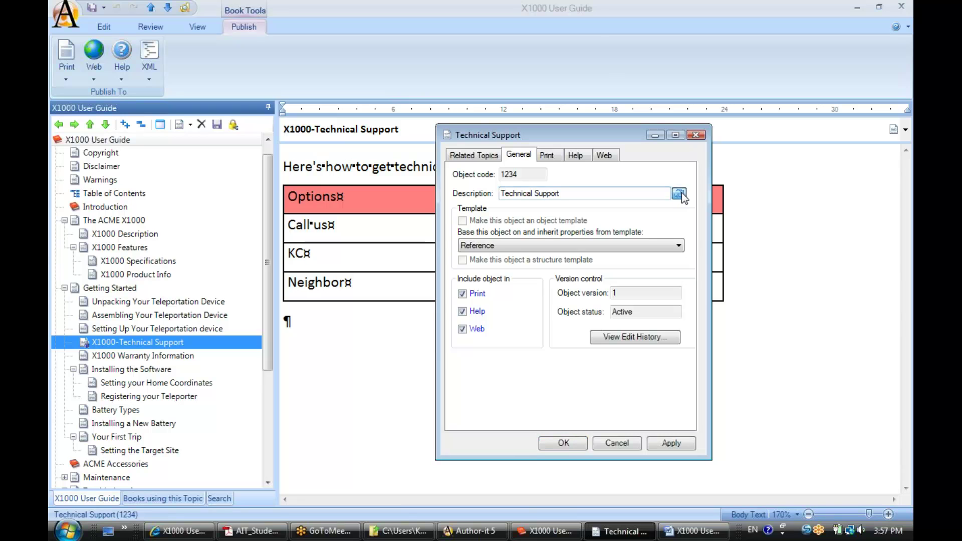
click(548, 156)
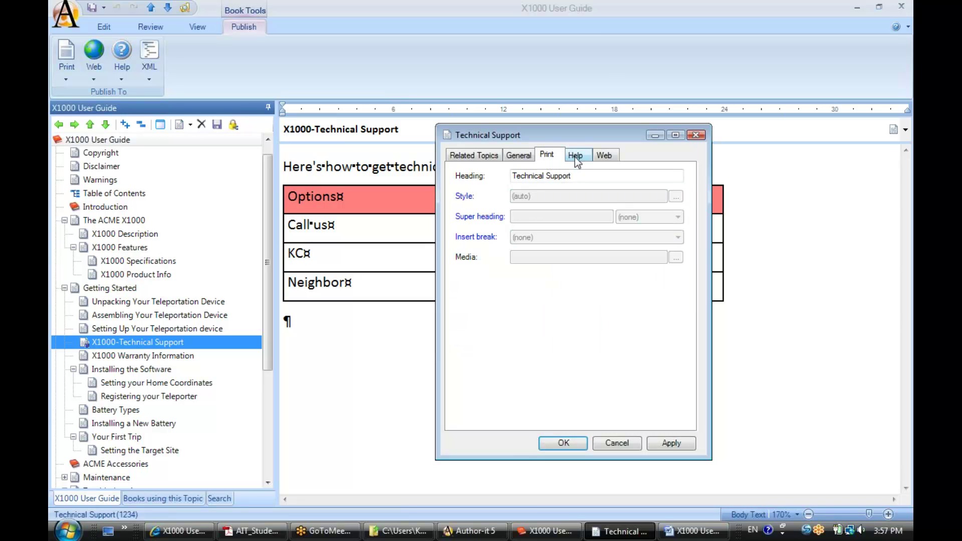
click(581, 156)
click(604, 156)
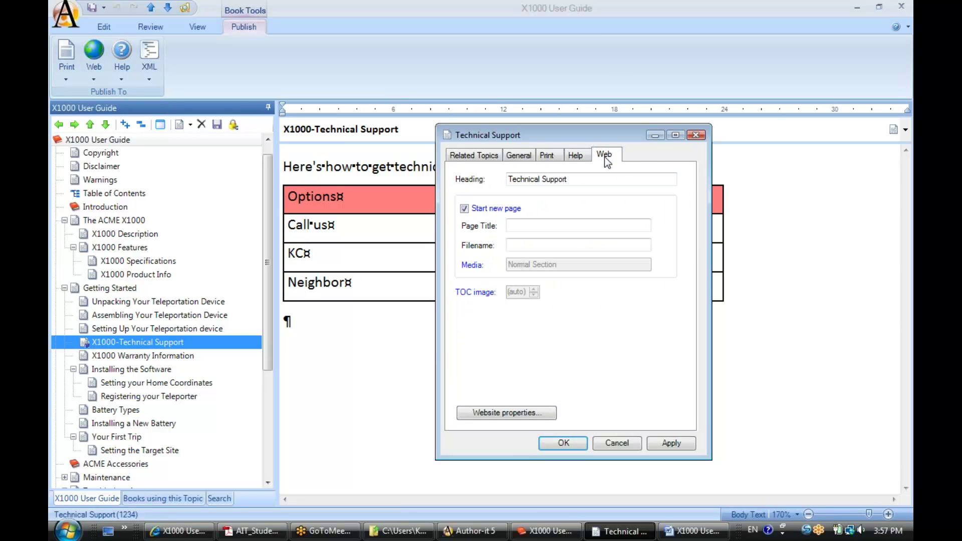
click(523, 155)
drag(544, 137, 530, 139)
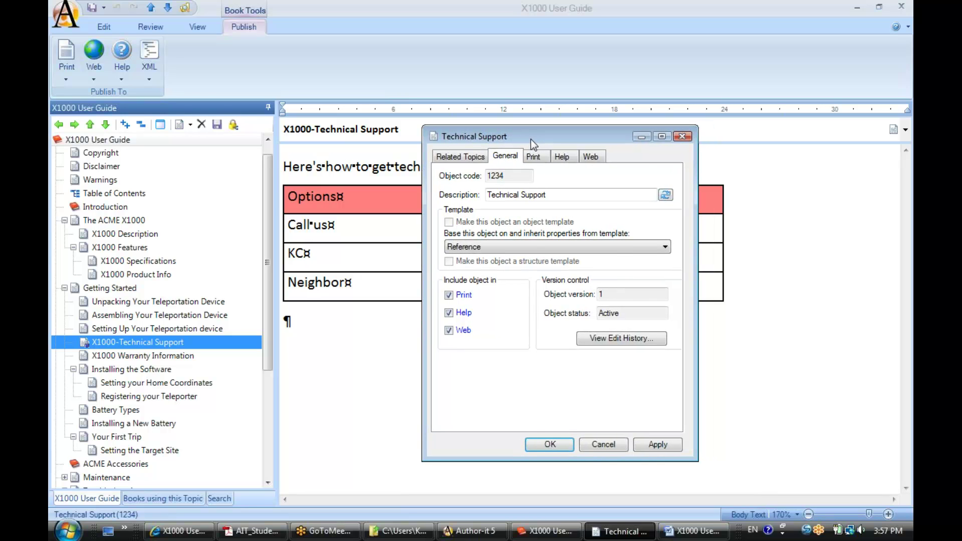
- Apply the restored 'Technical Support' name and list the title's per-output headings
click(564, 444)
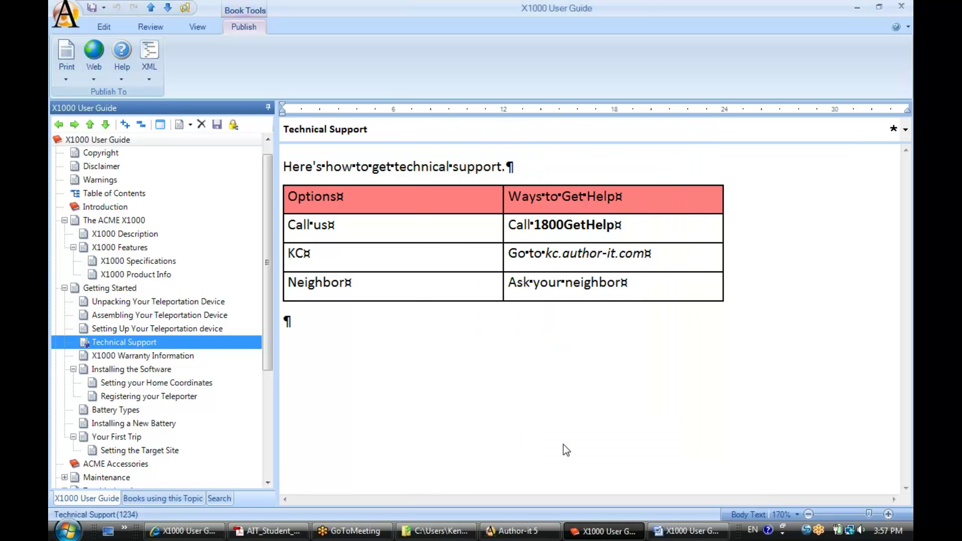
click(376, 129)
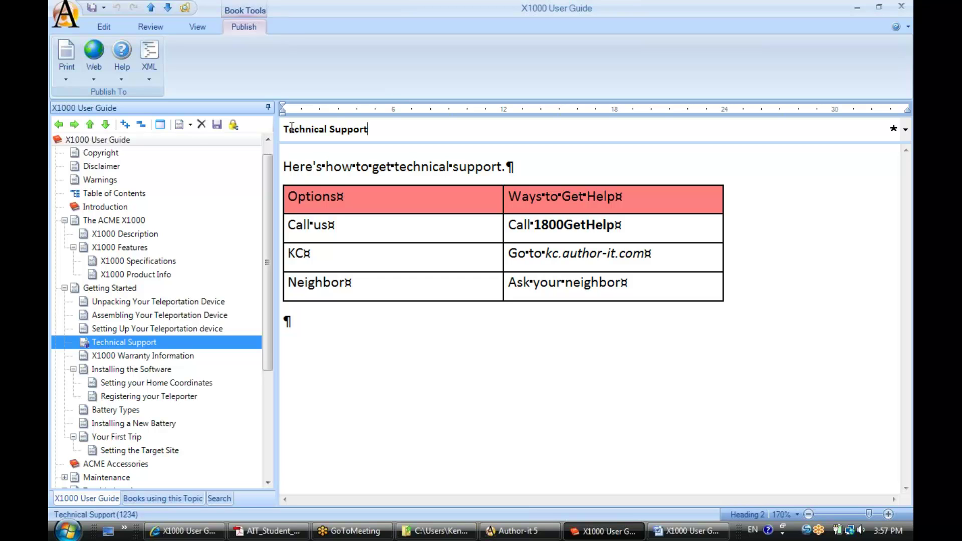
drag(283, 129, 376, 138)
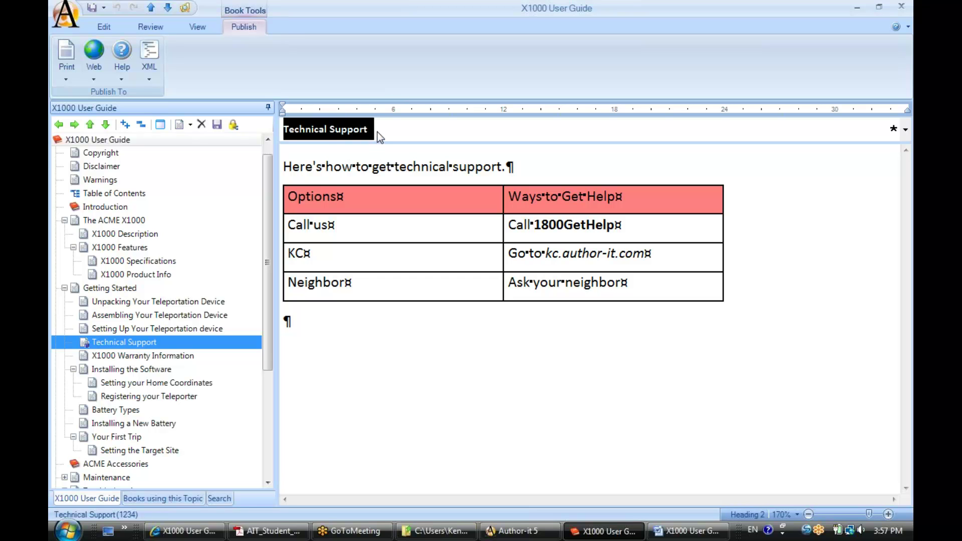
click(378, 131)
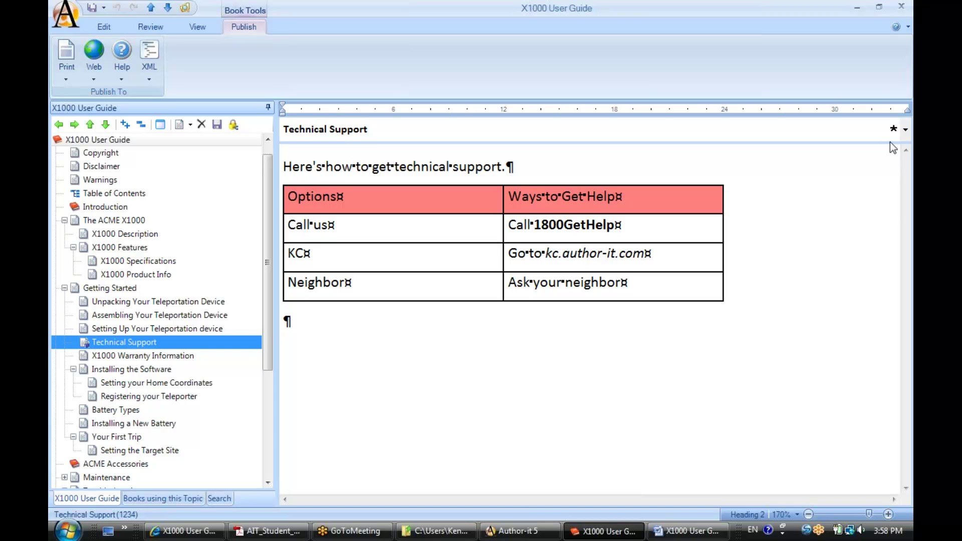
click(905, 130)
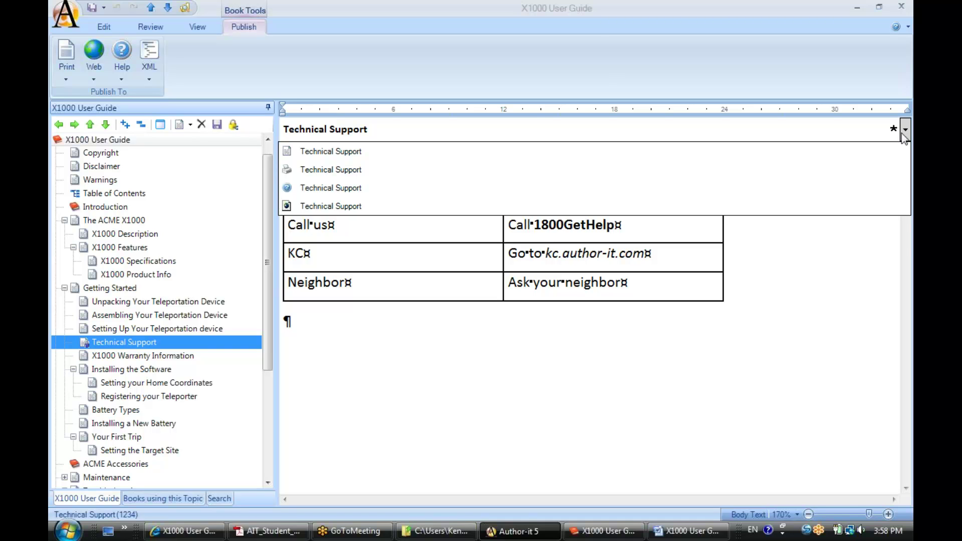
click(299, 130)
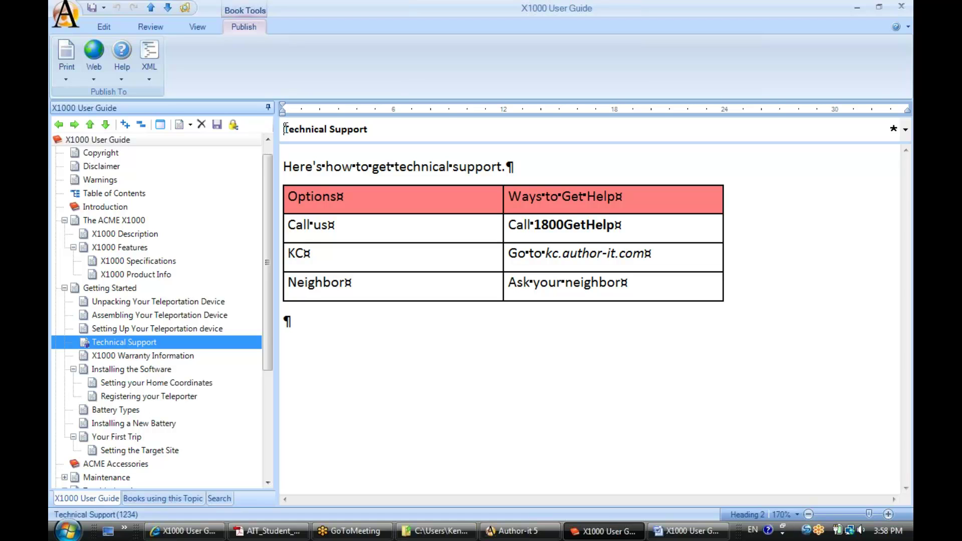
text(X1000-)
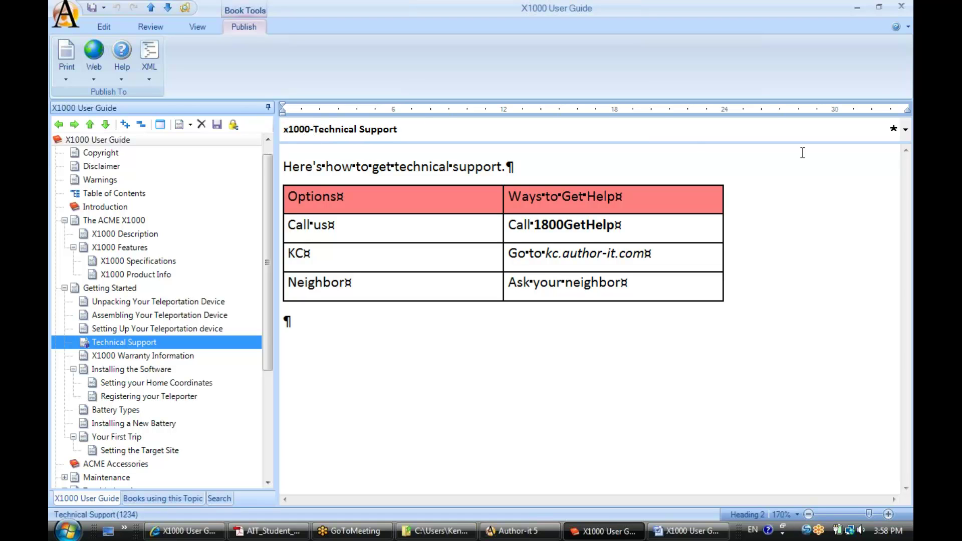
click(905, 132)
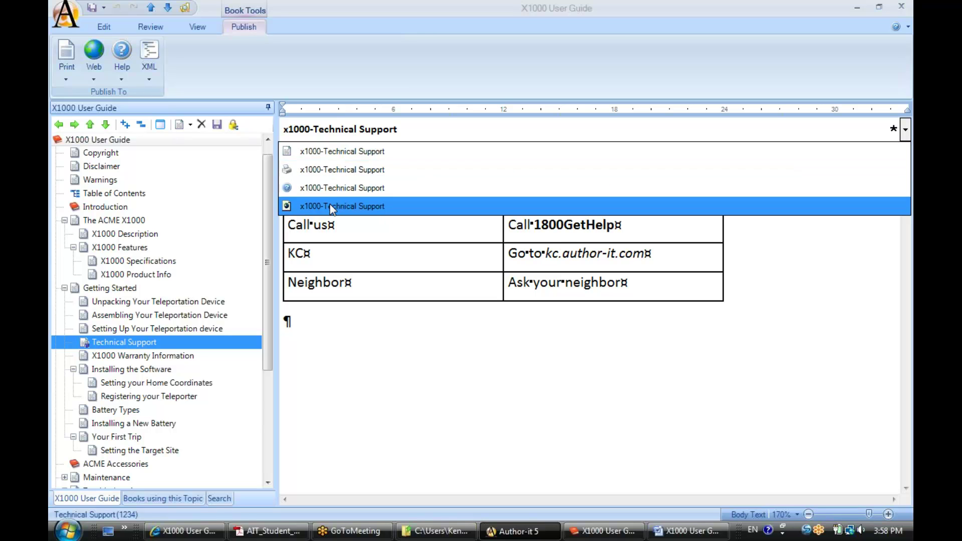
click(316, 129)
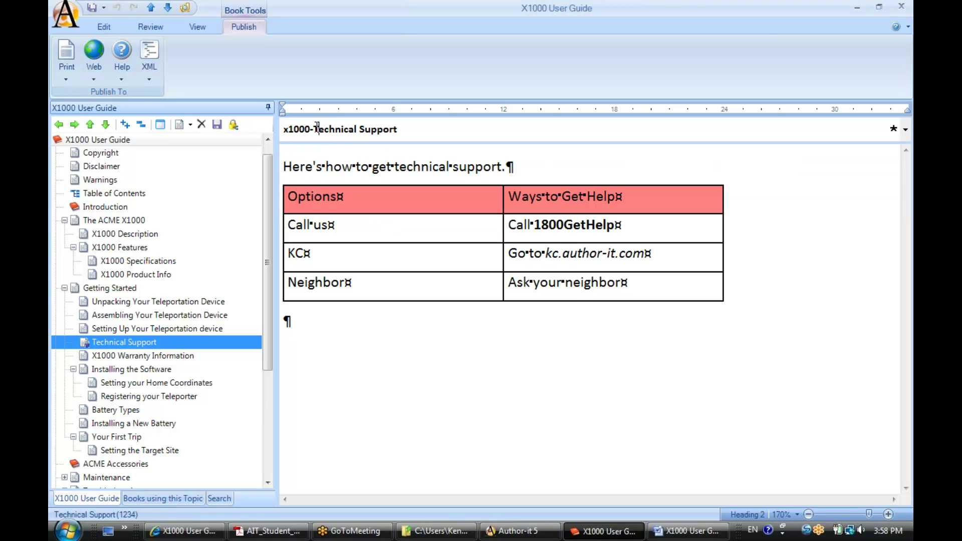
drag(316, 129, 274, 136)
key(Delete)
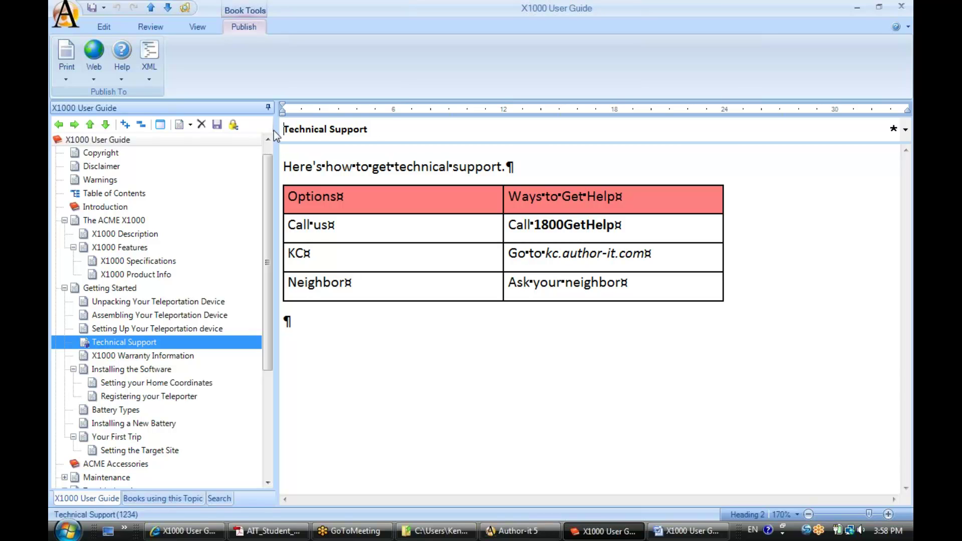
click(378, 129)
- Change the print-output heading alone to 'X1000-Technical Support'
click(905, 137)
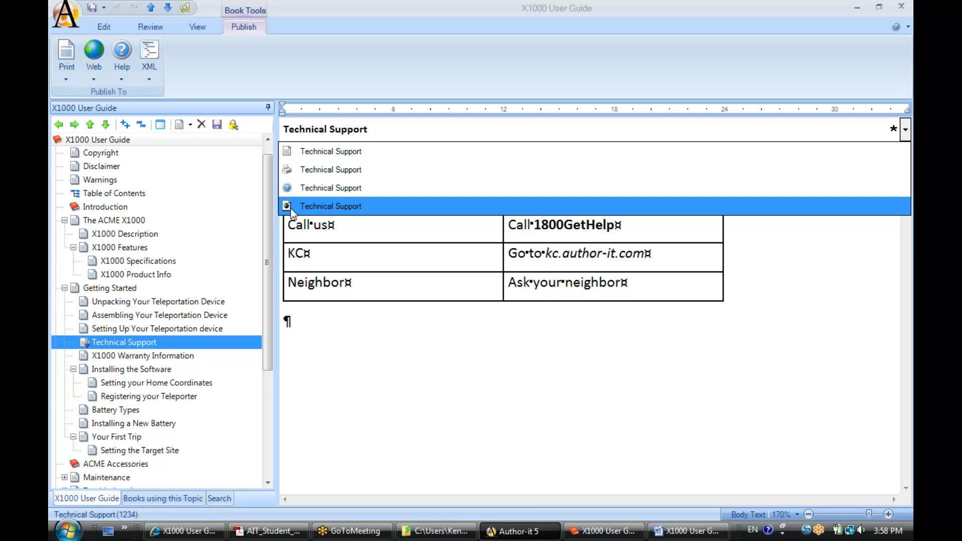
click(312, 170)
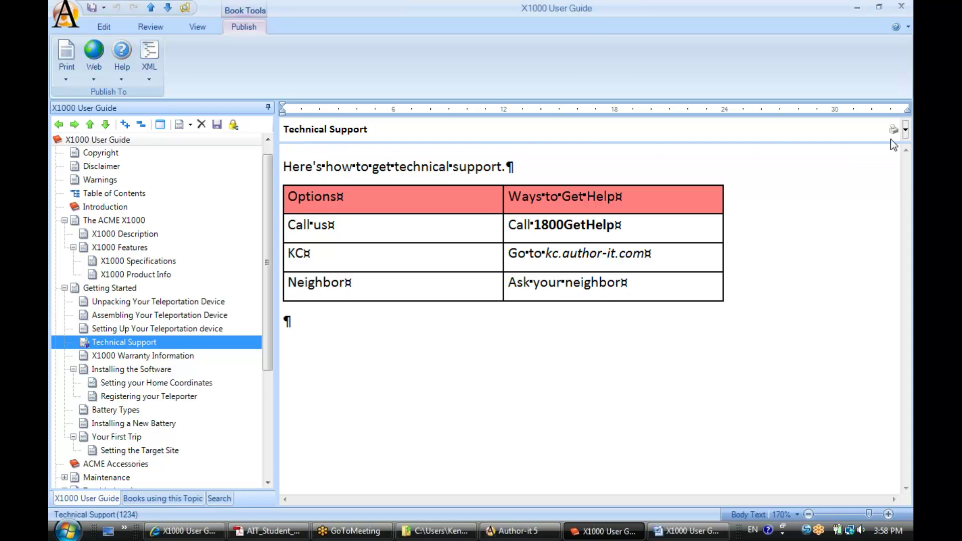
click(284, 130)
text(X1000-)
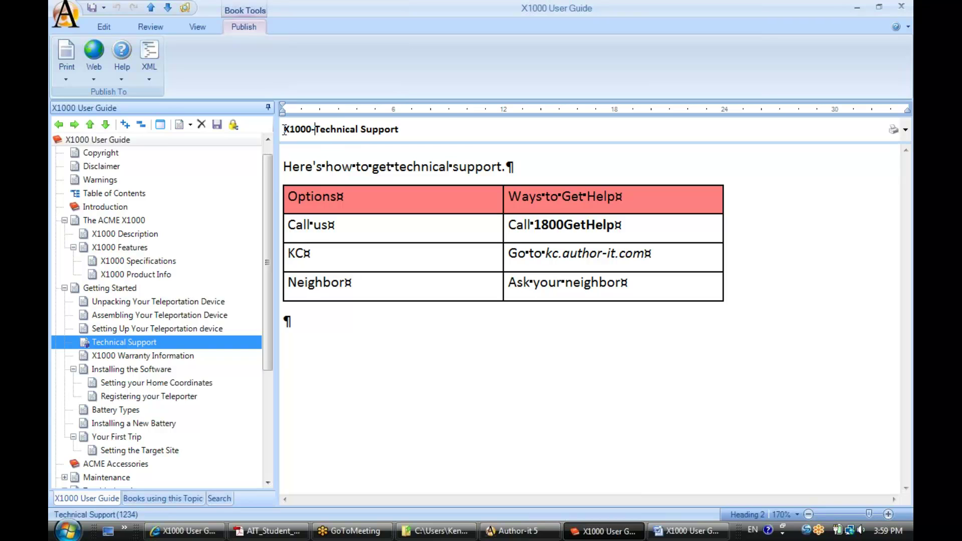
click(405, 130)
- Synchronize all headings and the description, then confirm every entry reads 'X1000-Technical Support'
click(905, 131)
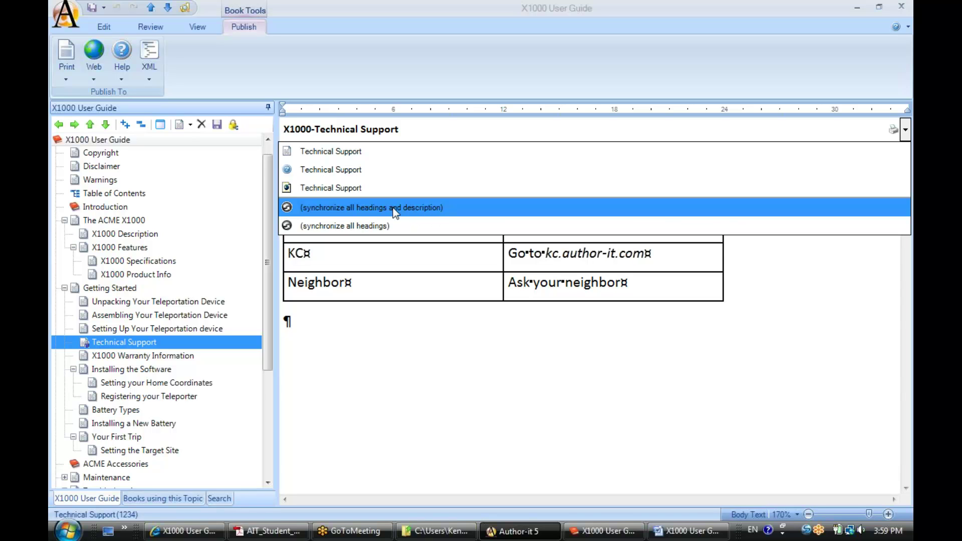
click(431, 210)
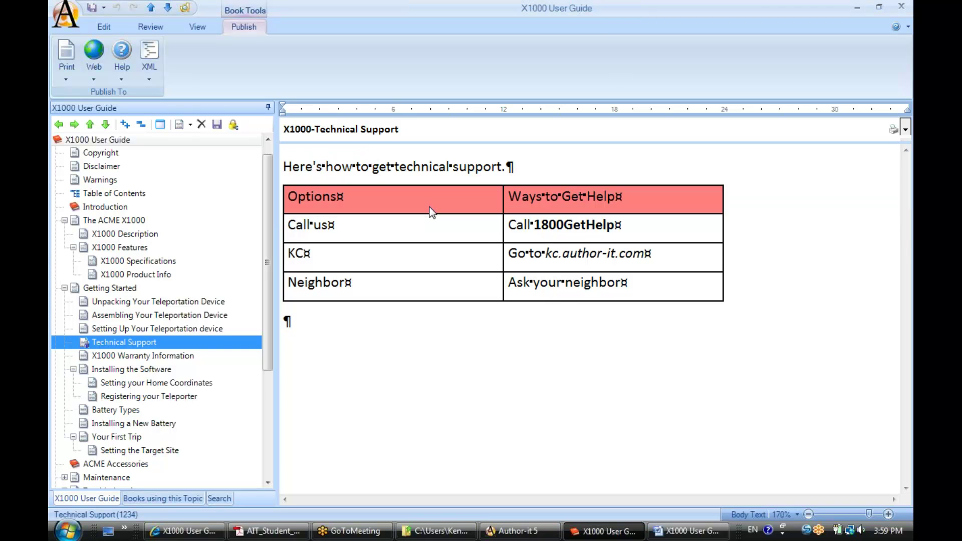
click(905, 131)
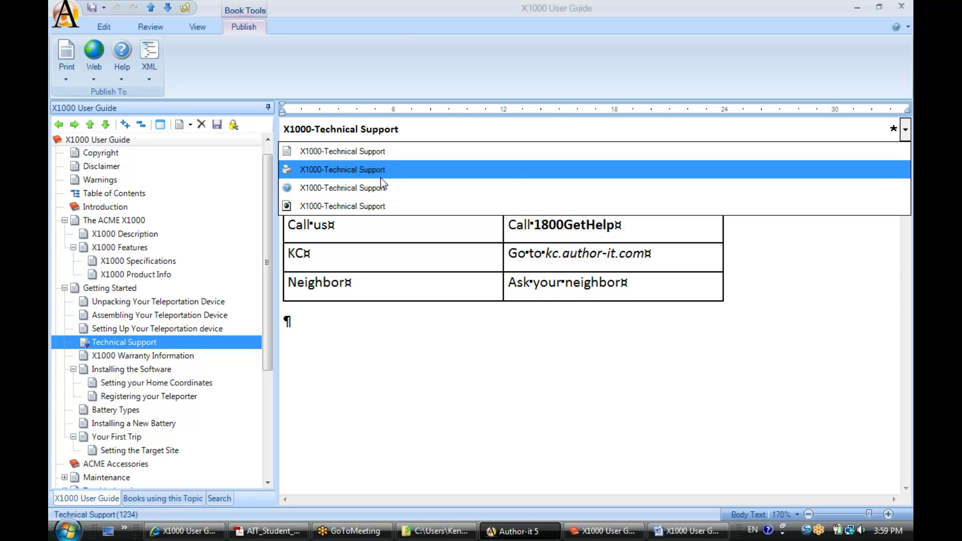
click(402, 129)
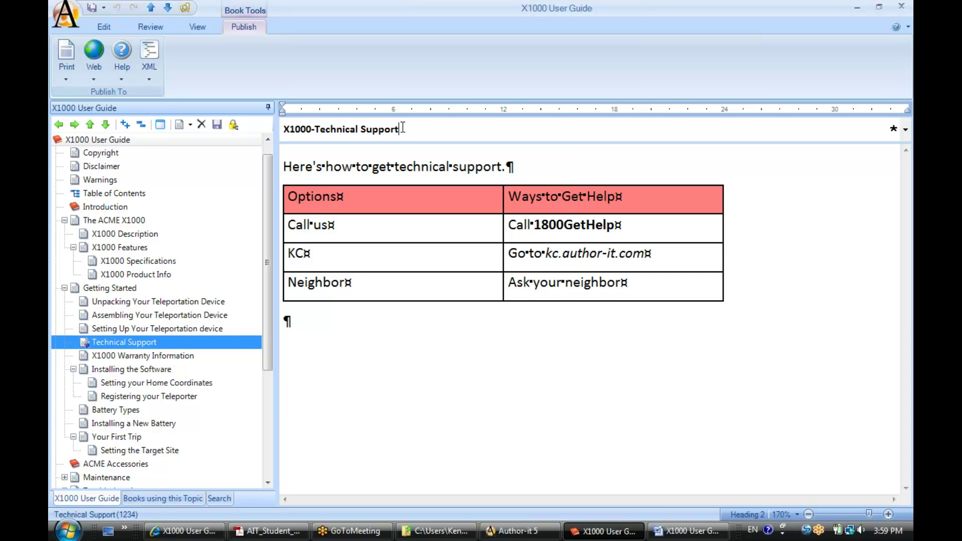
click(906, 129)
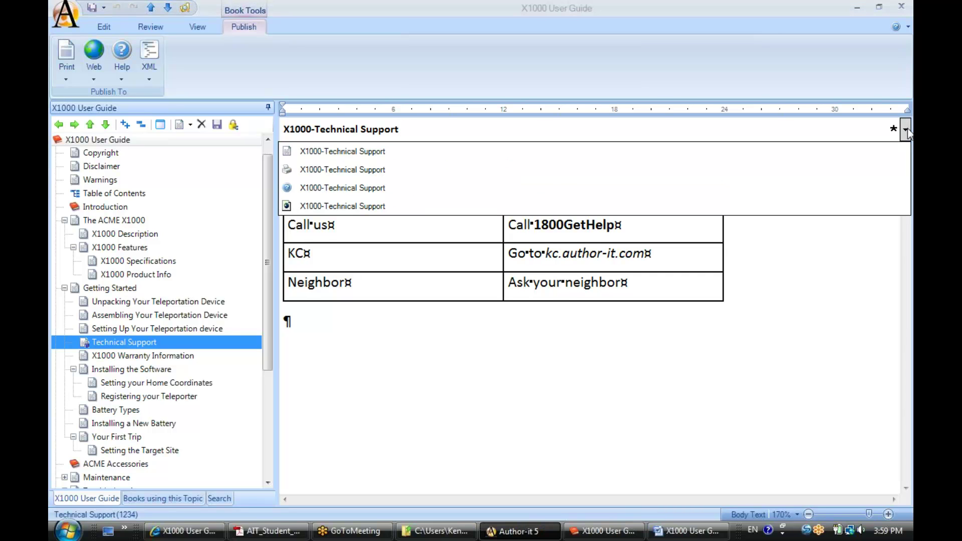
right_click(151, 342)
click(132, 344)
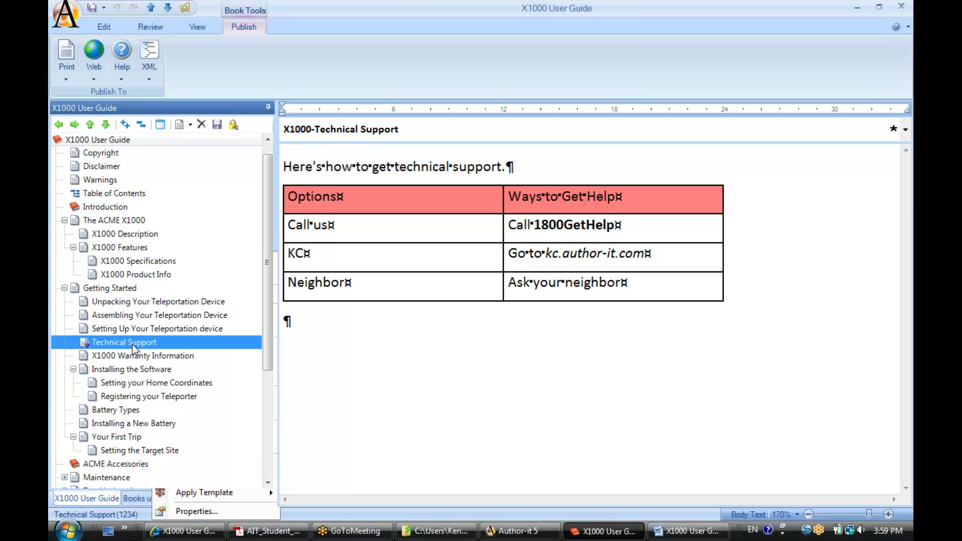
right_click(132, 344)
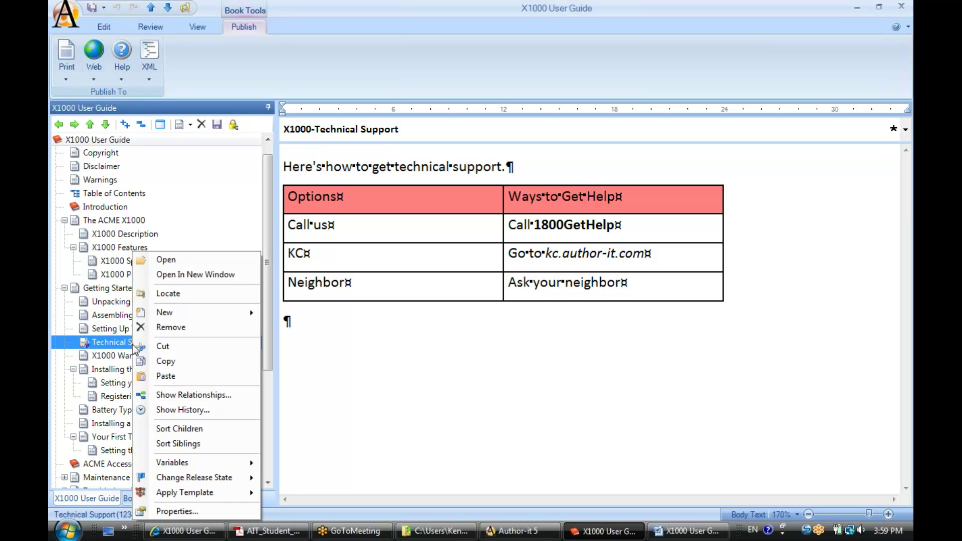
click(174, 511)
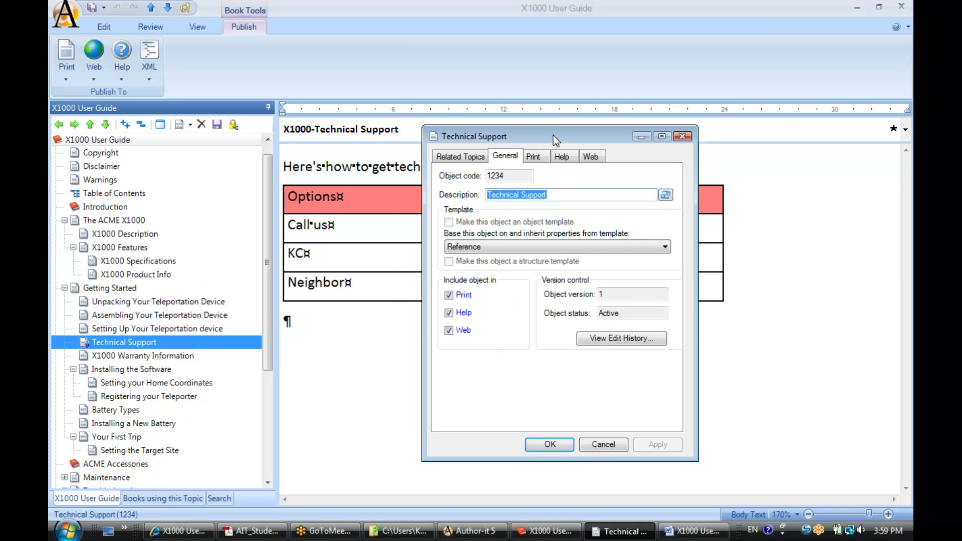
drag(554, 135, 532, 134)
click(512, 155)
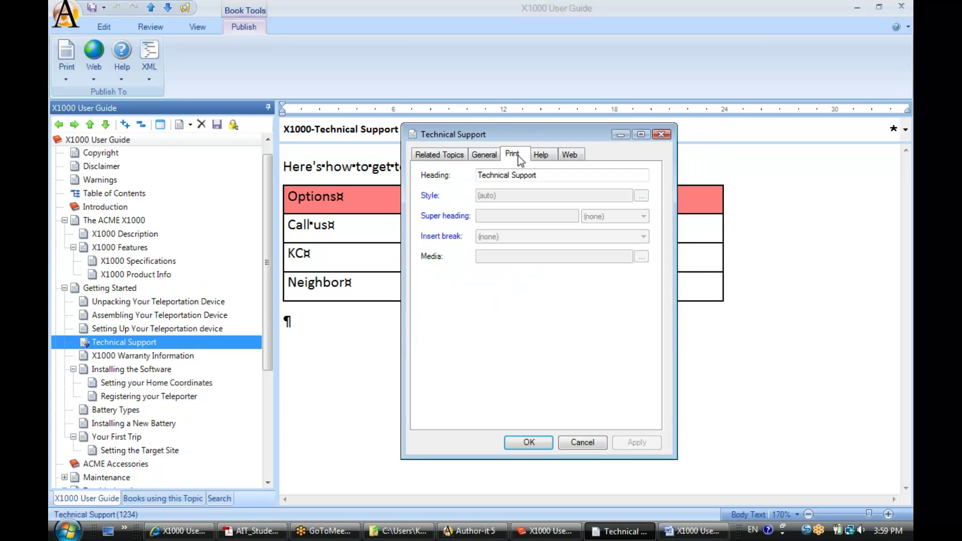
click(485, 156)
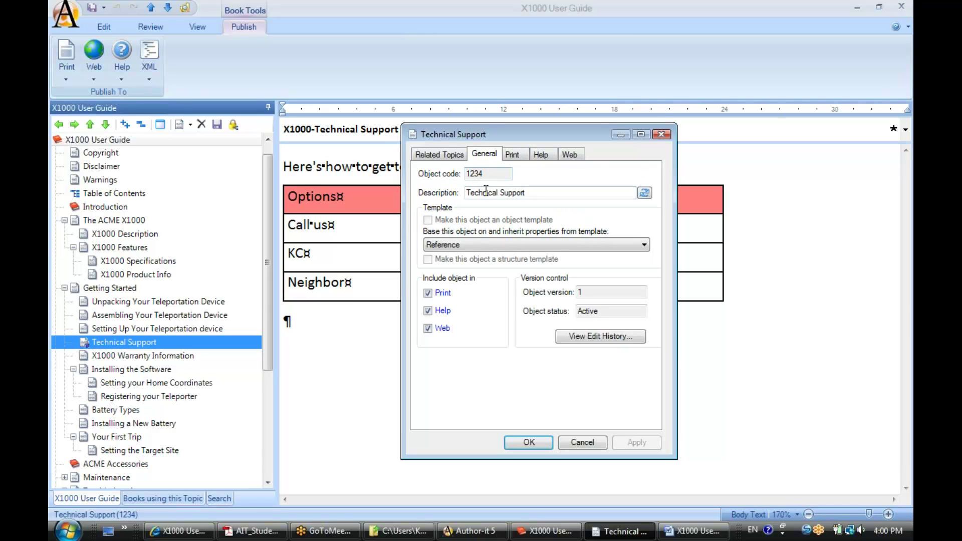
click(509, 153)
click(544, 155)
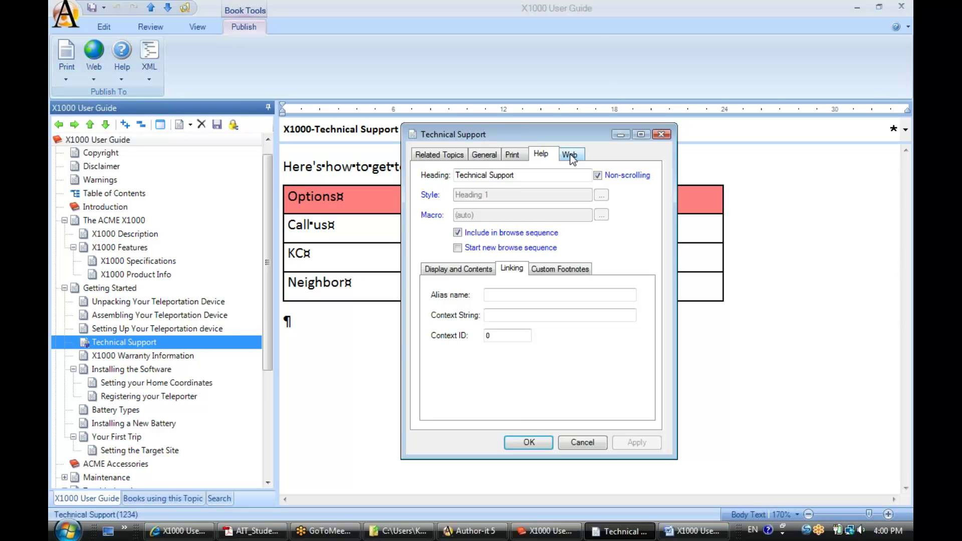
click(571, 155)
click(521, 155)
click(488, 156)
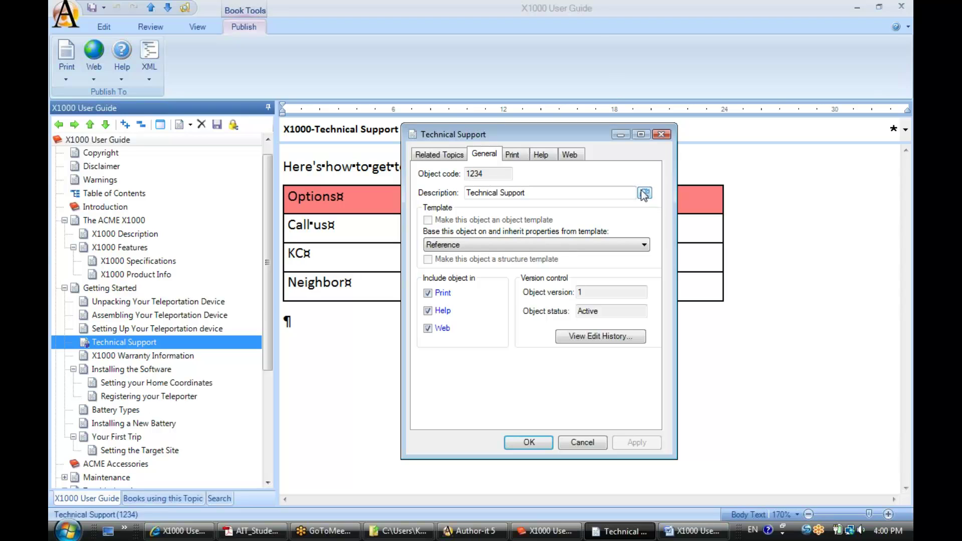
click(529, 442)
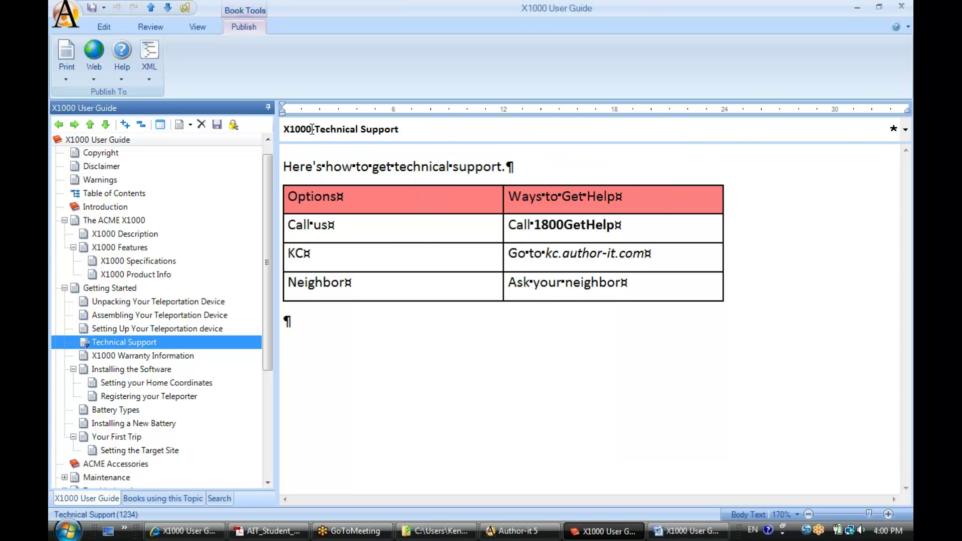
- Strip 'X1000-' from the print heading so it reads 'Technical Support'
click(906, 129)
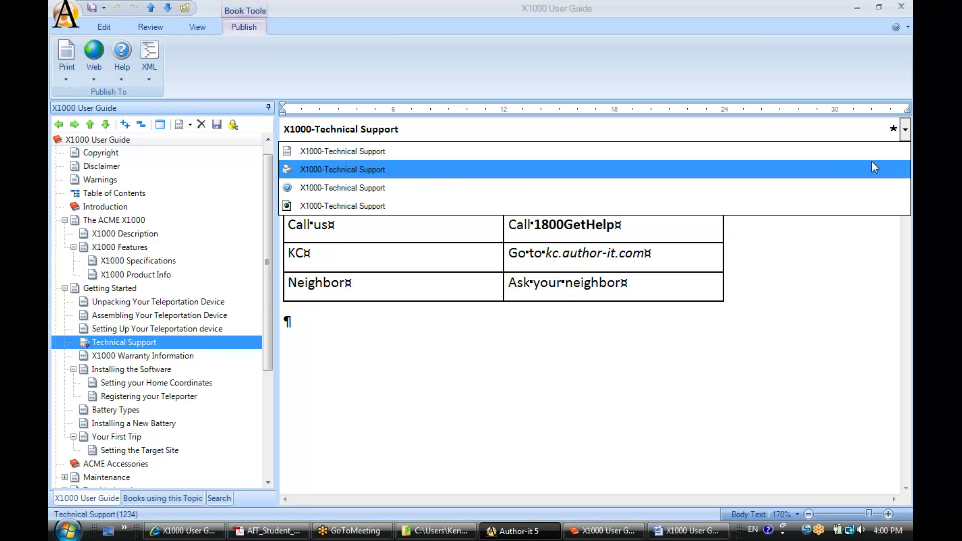
click(871, 168)
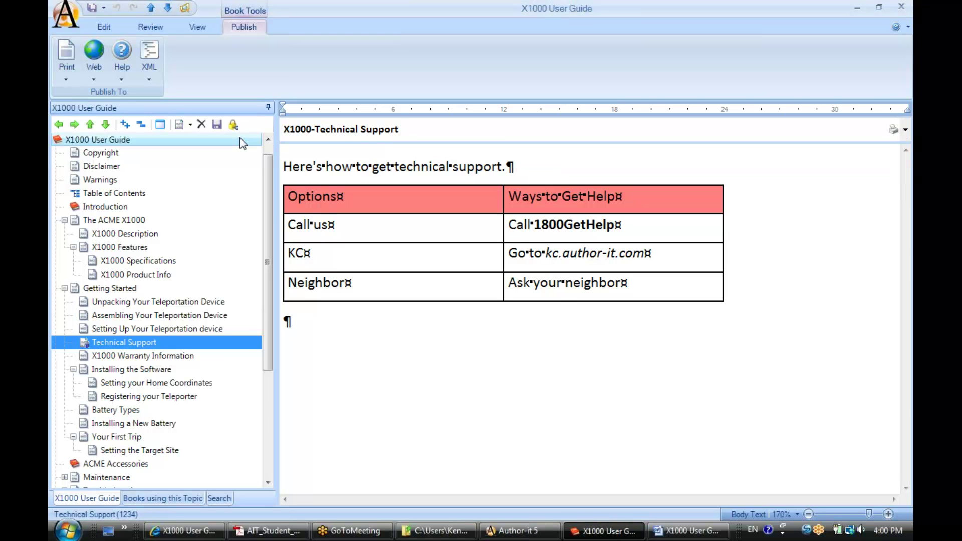
key(BackSpace)
key(BackSpace)
key(BackSpace)
key(BackSpace)
key(BackSpace)
key(BackSpace)
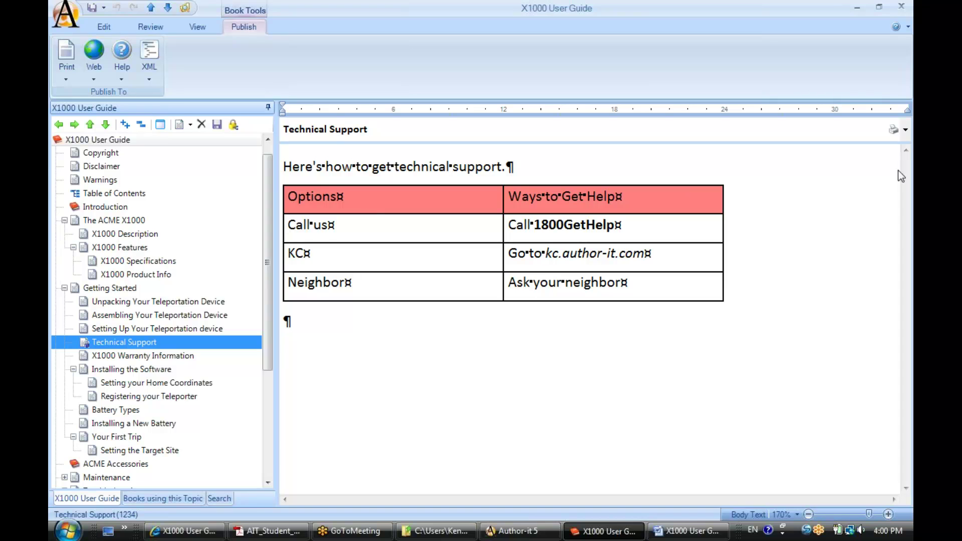
click(905, 129)
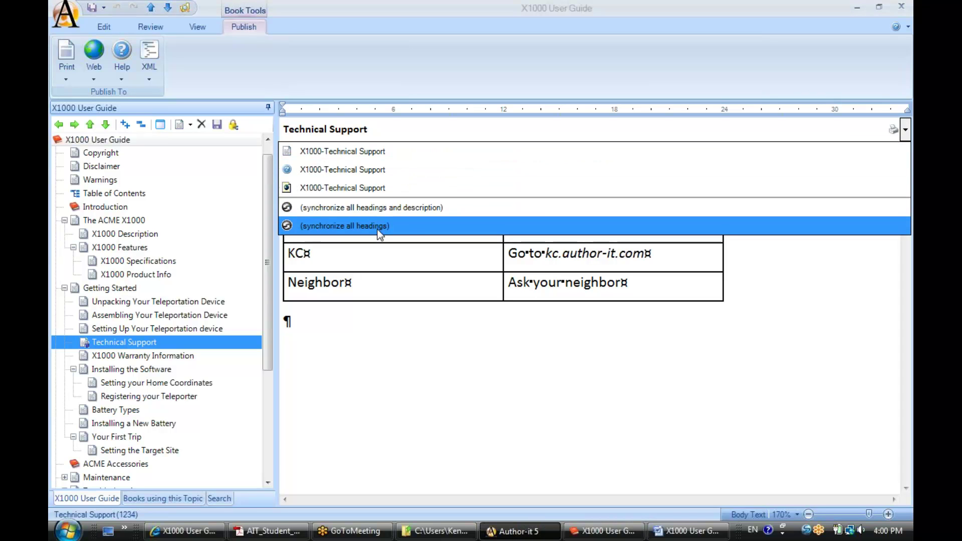